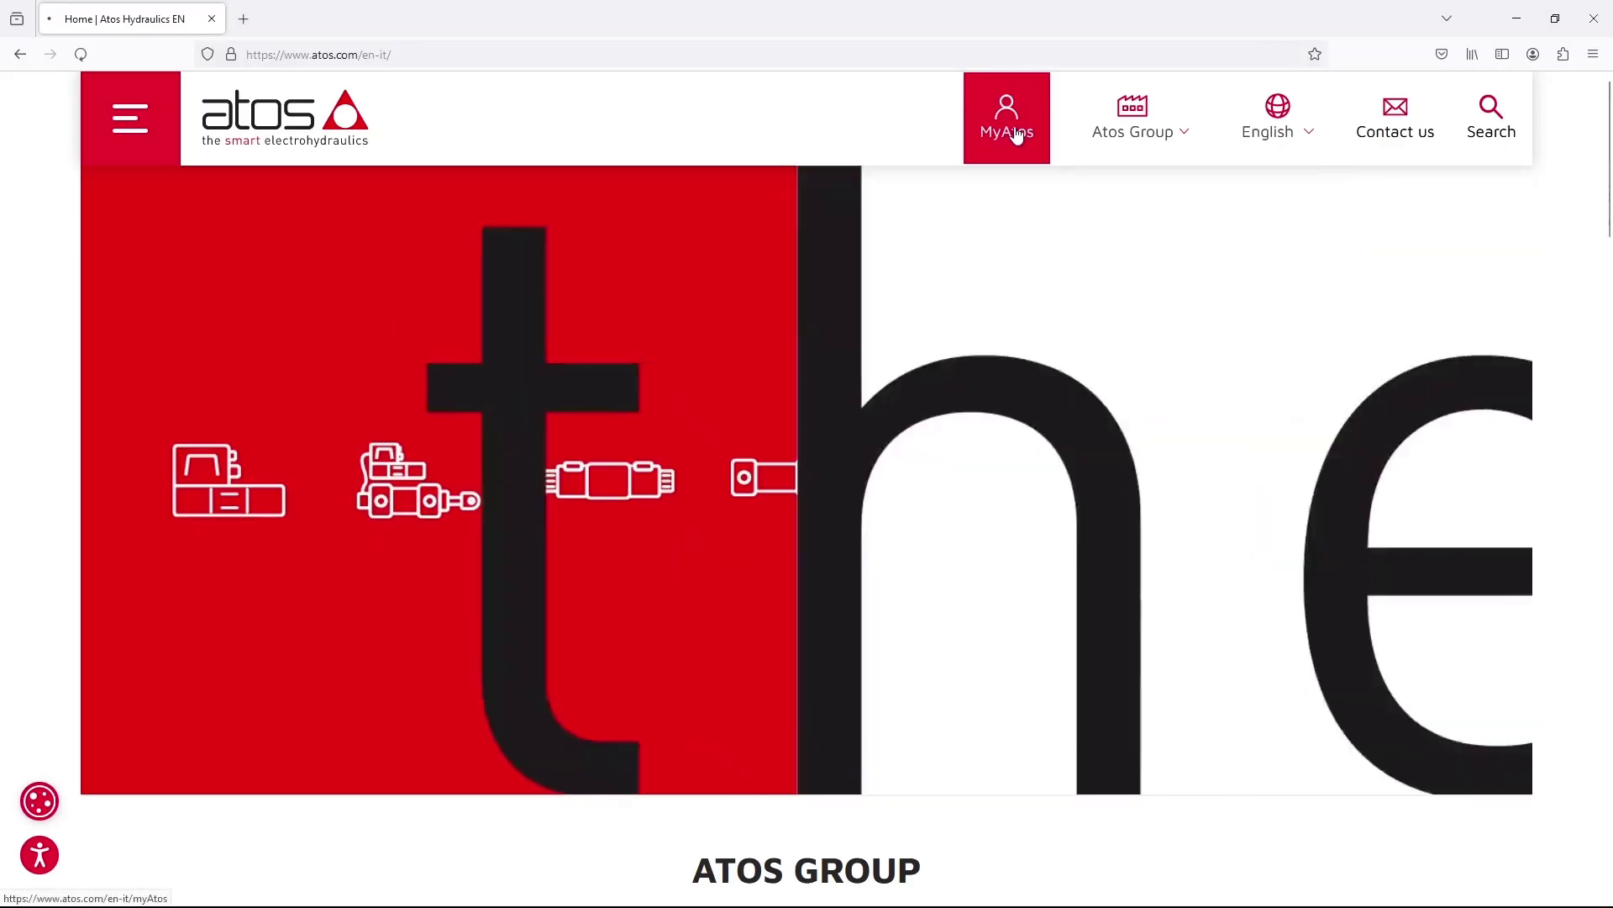
# Go to the Download Area via My Atos and browse its E-SW, Z-SW, S-SW software and USB driver listings
pyautogui.click(1010, 116)
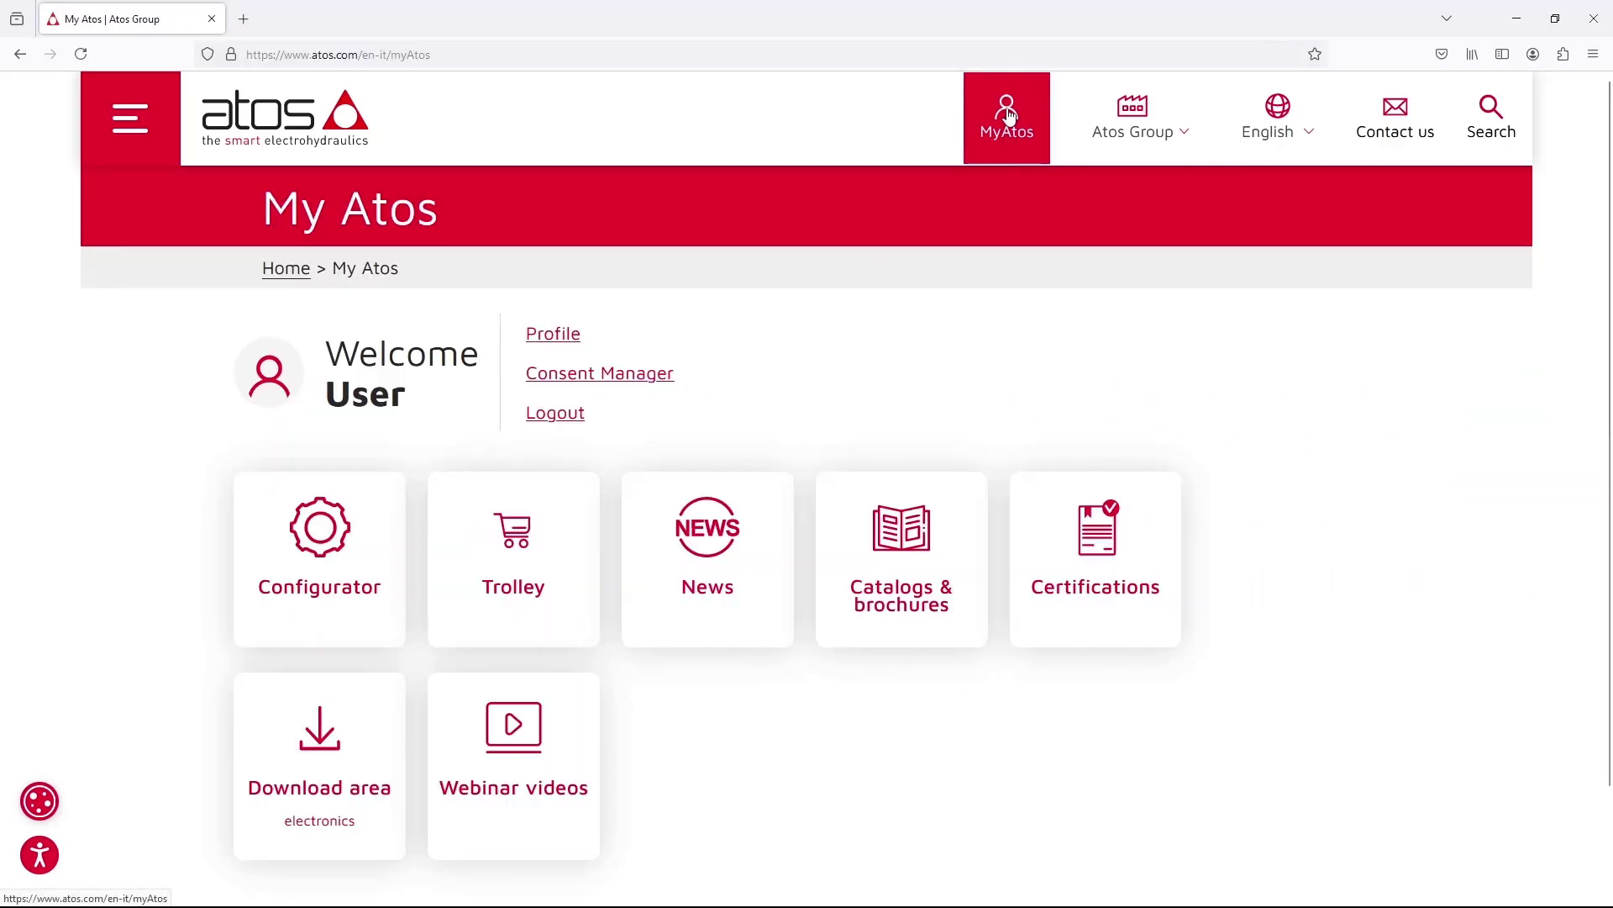
pyautogui.click(356, 741)
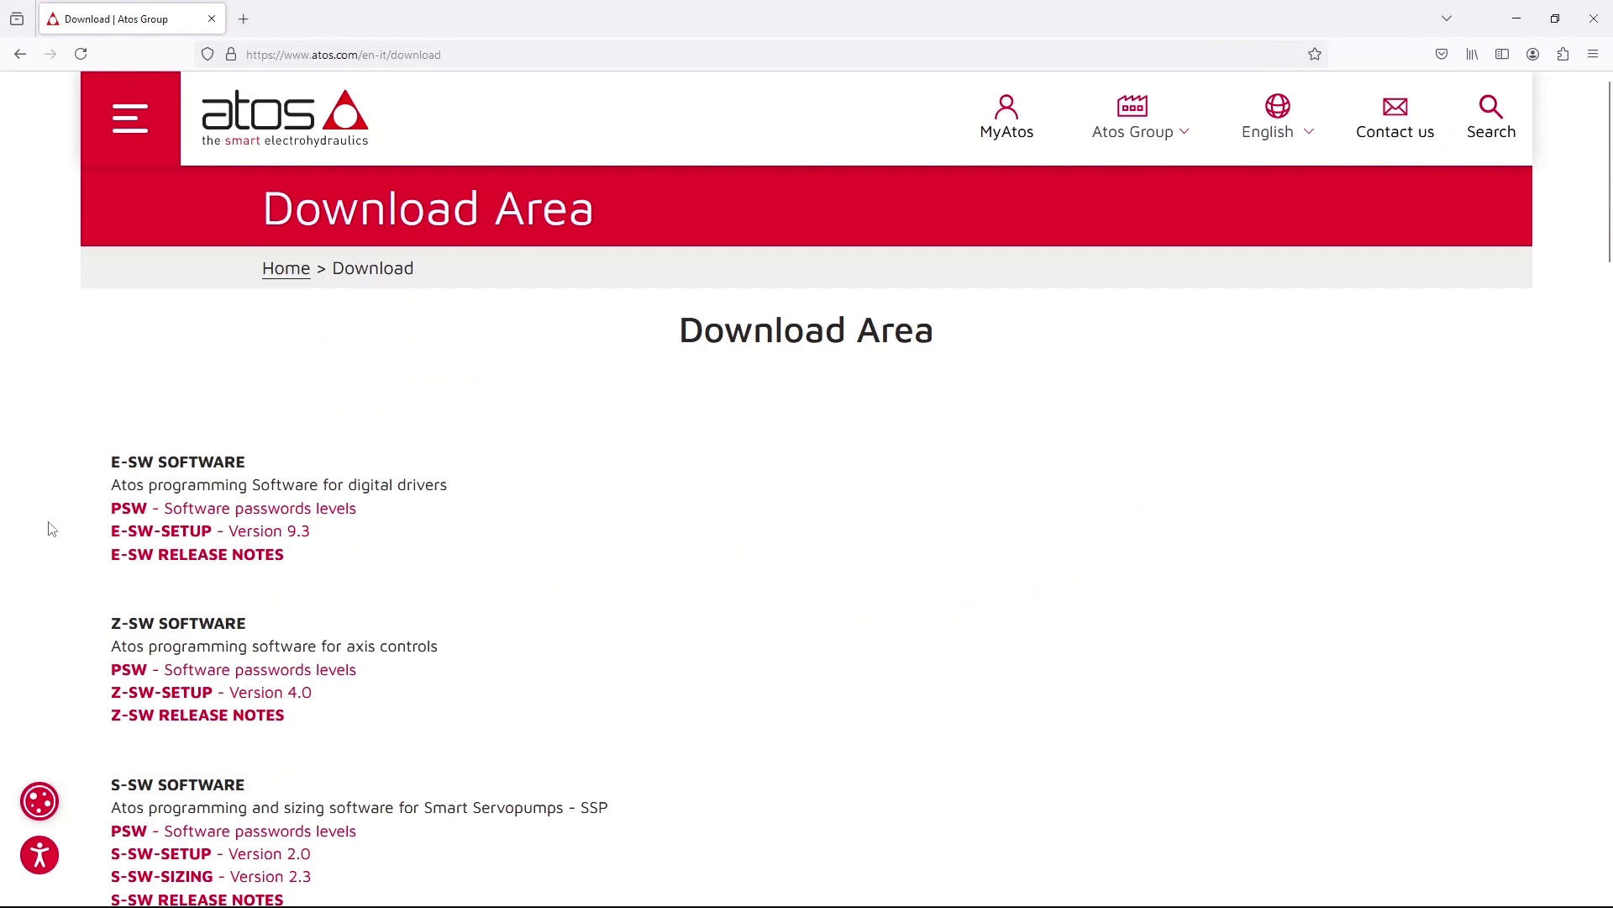
pyautogui.scroll(-8, 48, 528)
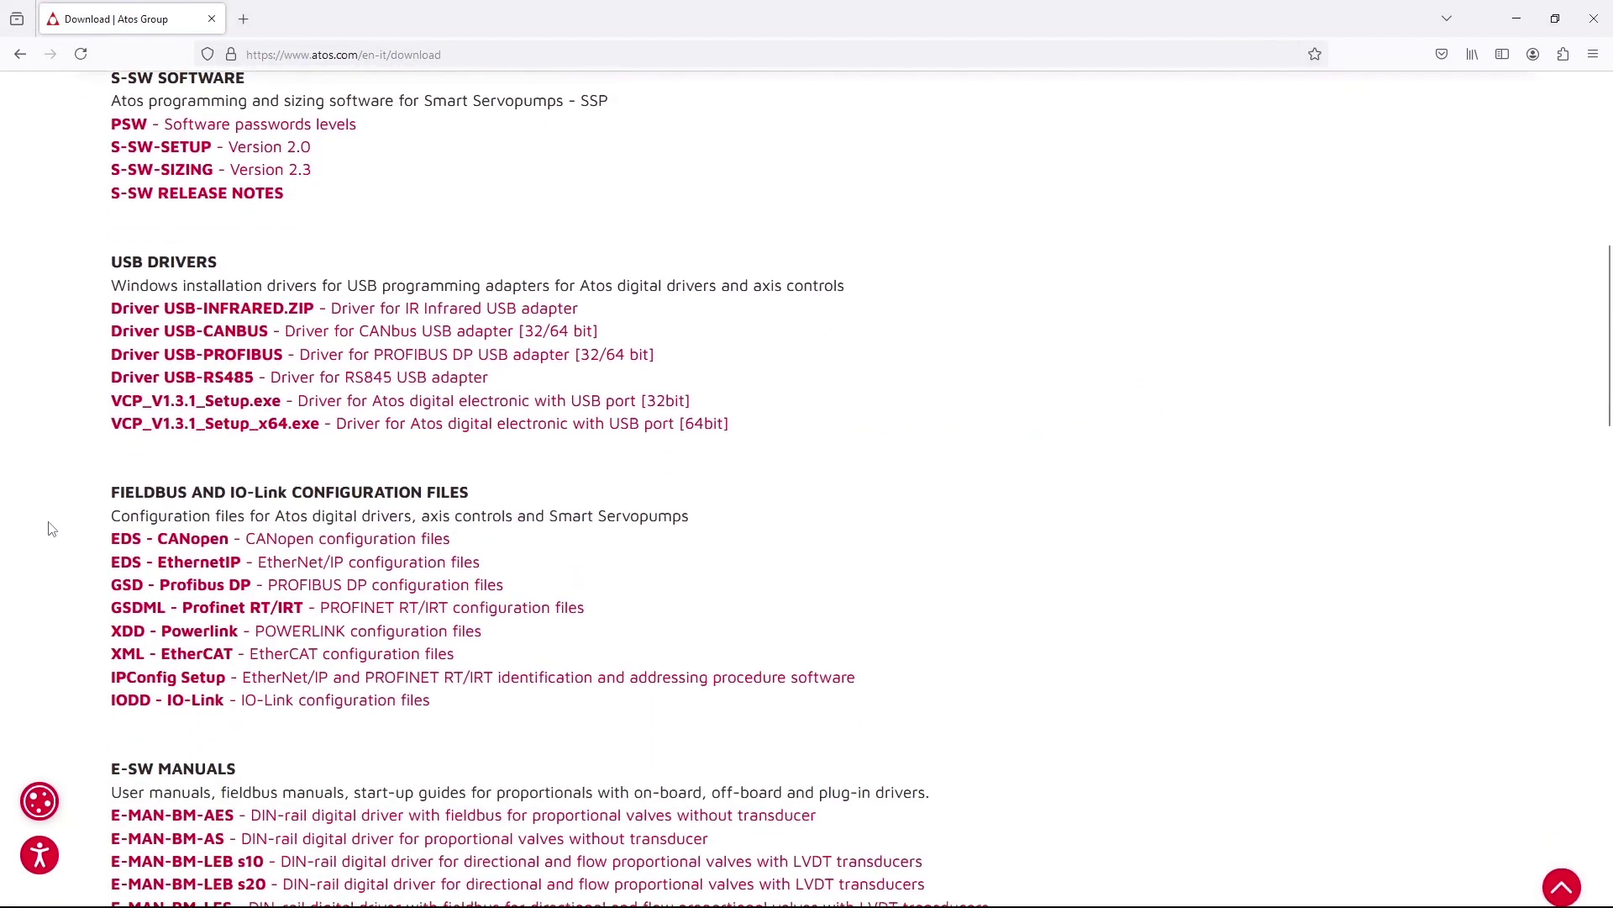
pyautogui.scroll(-6, 50, 529)
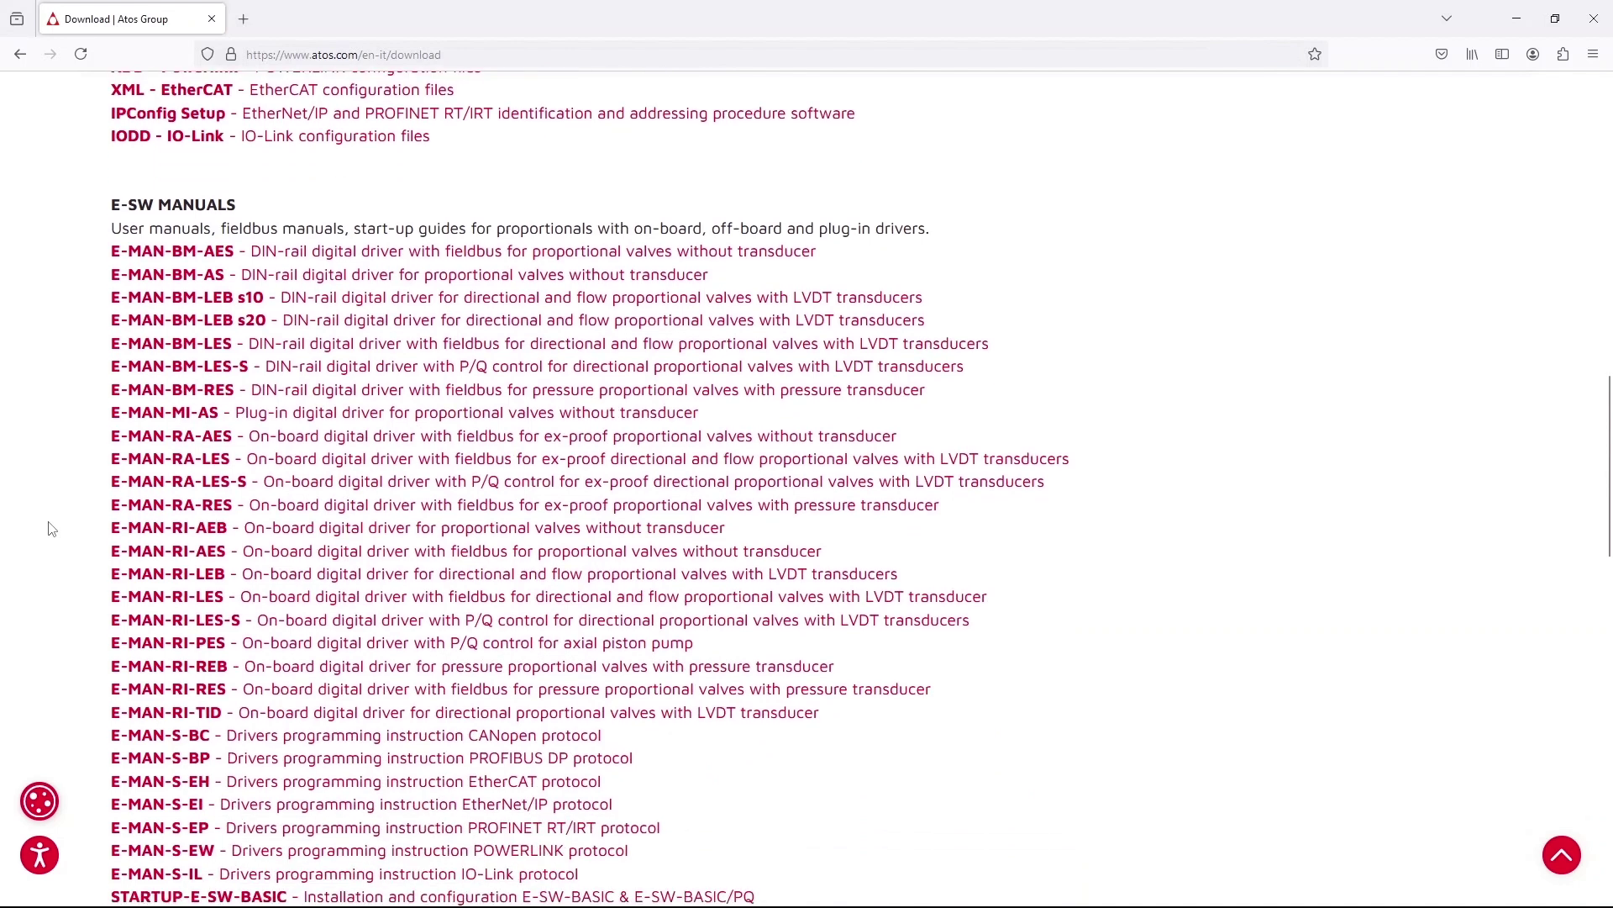
pyautogui.scroll(6, 51, 528)
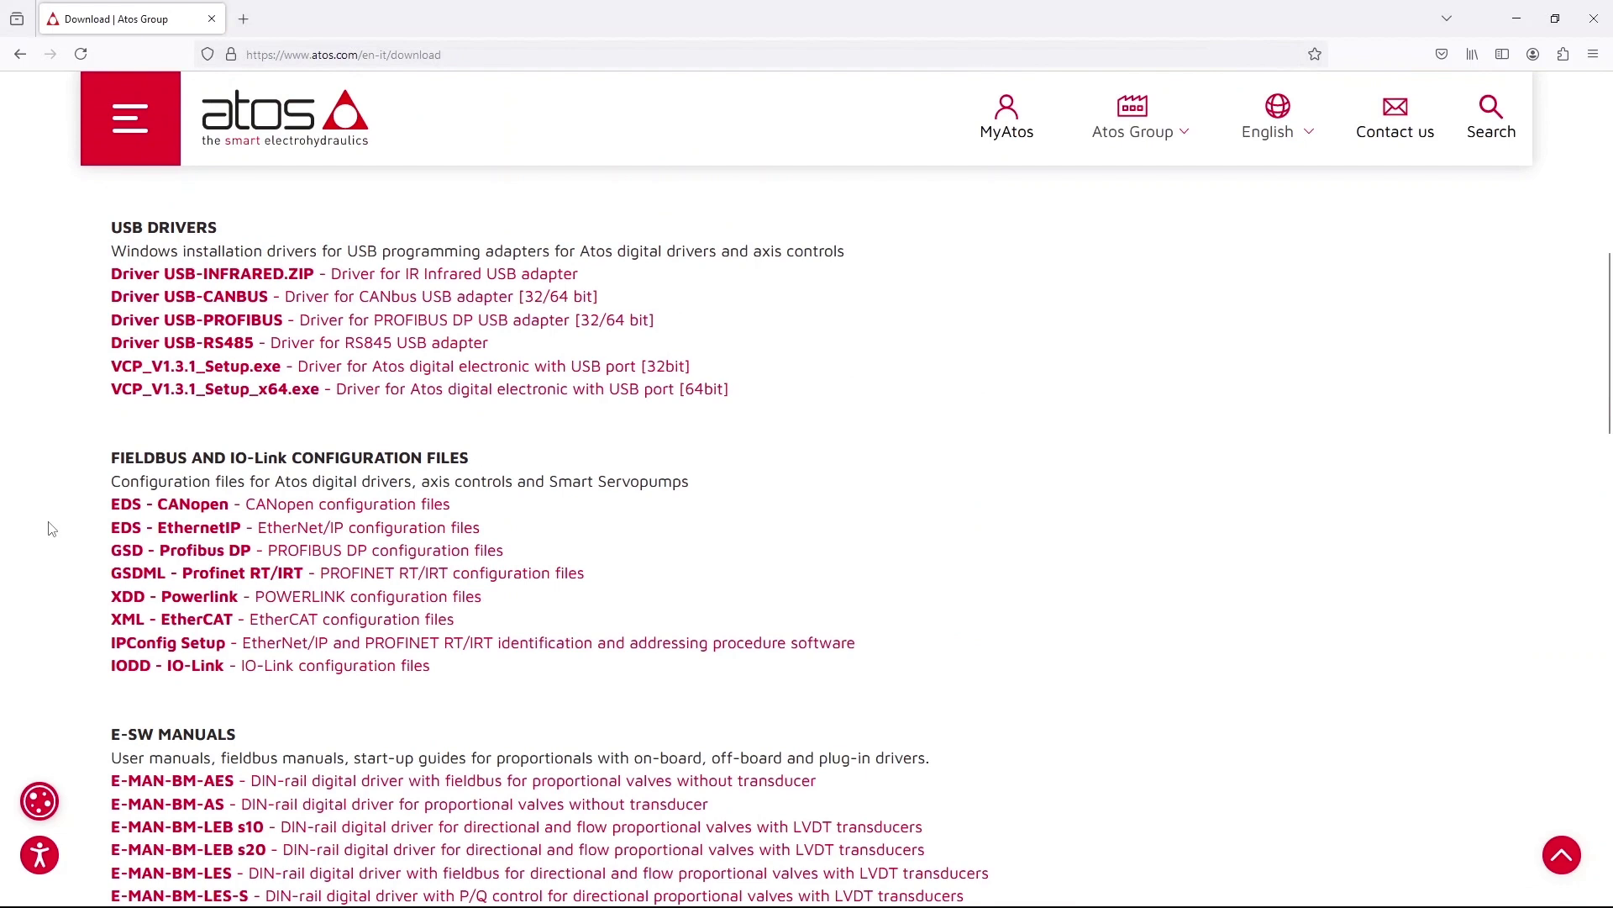
pyautogui.scroll(5, 51, 529)
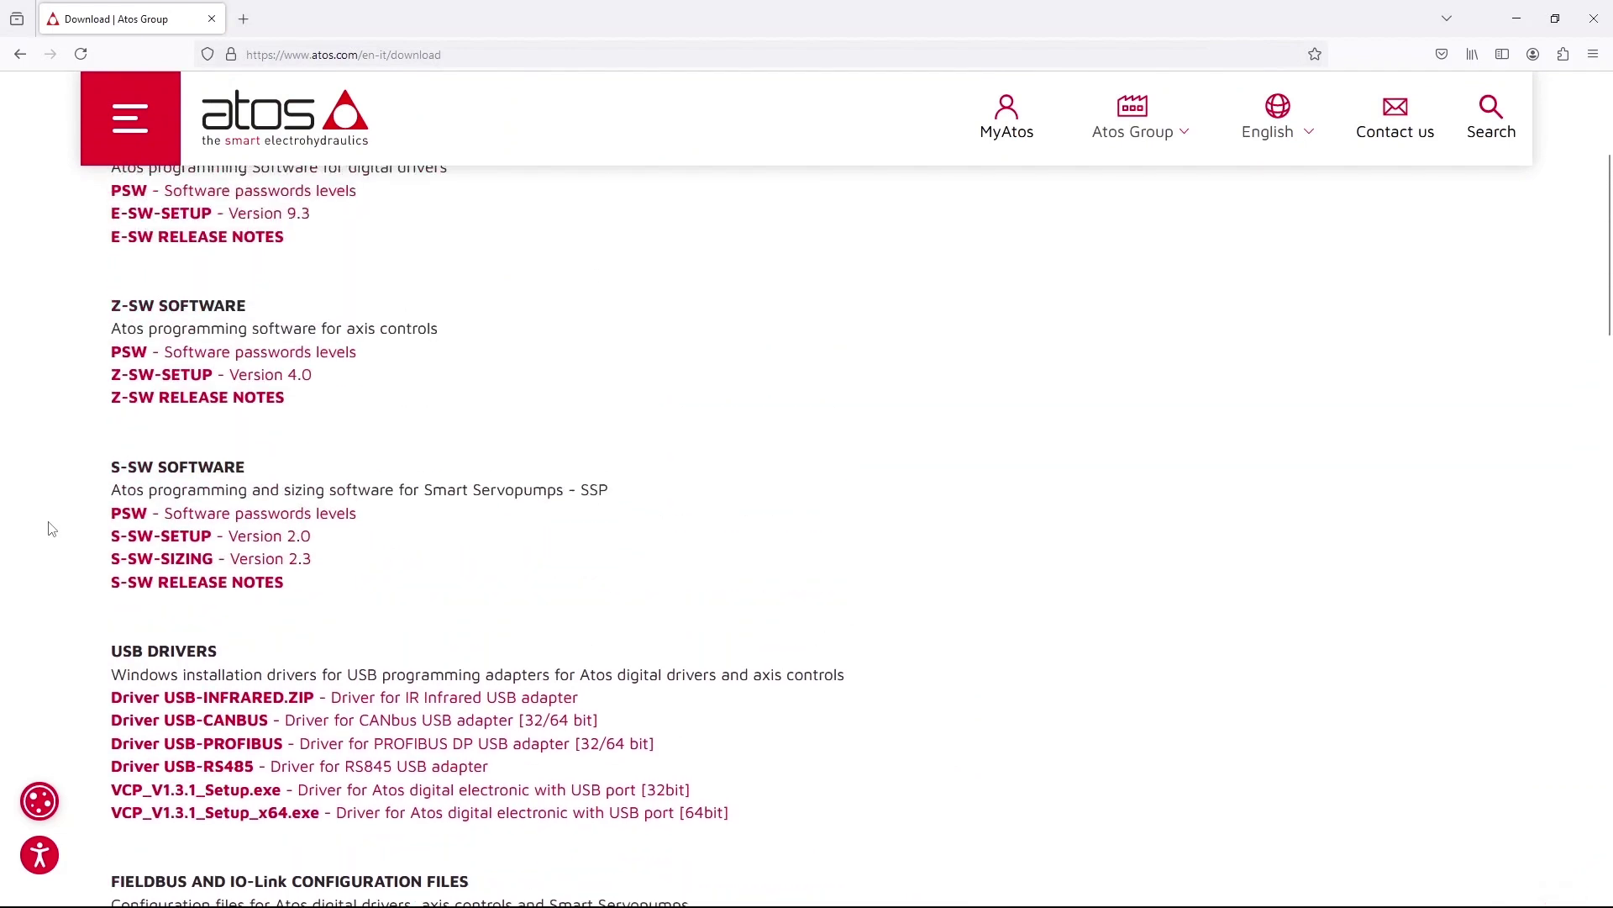
pyautogui.scroll(1, 51, 529)
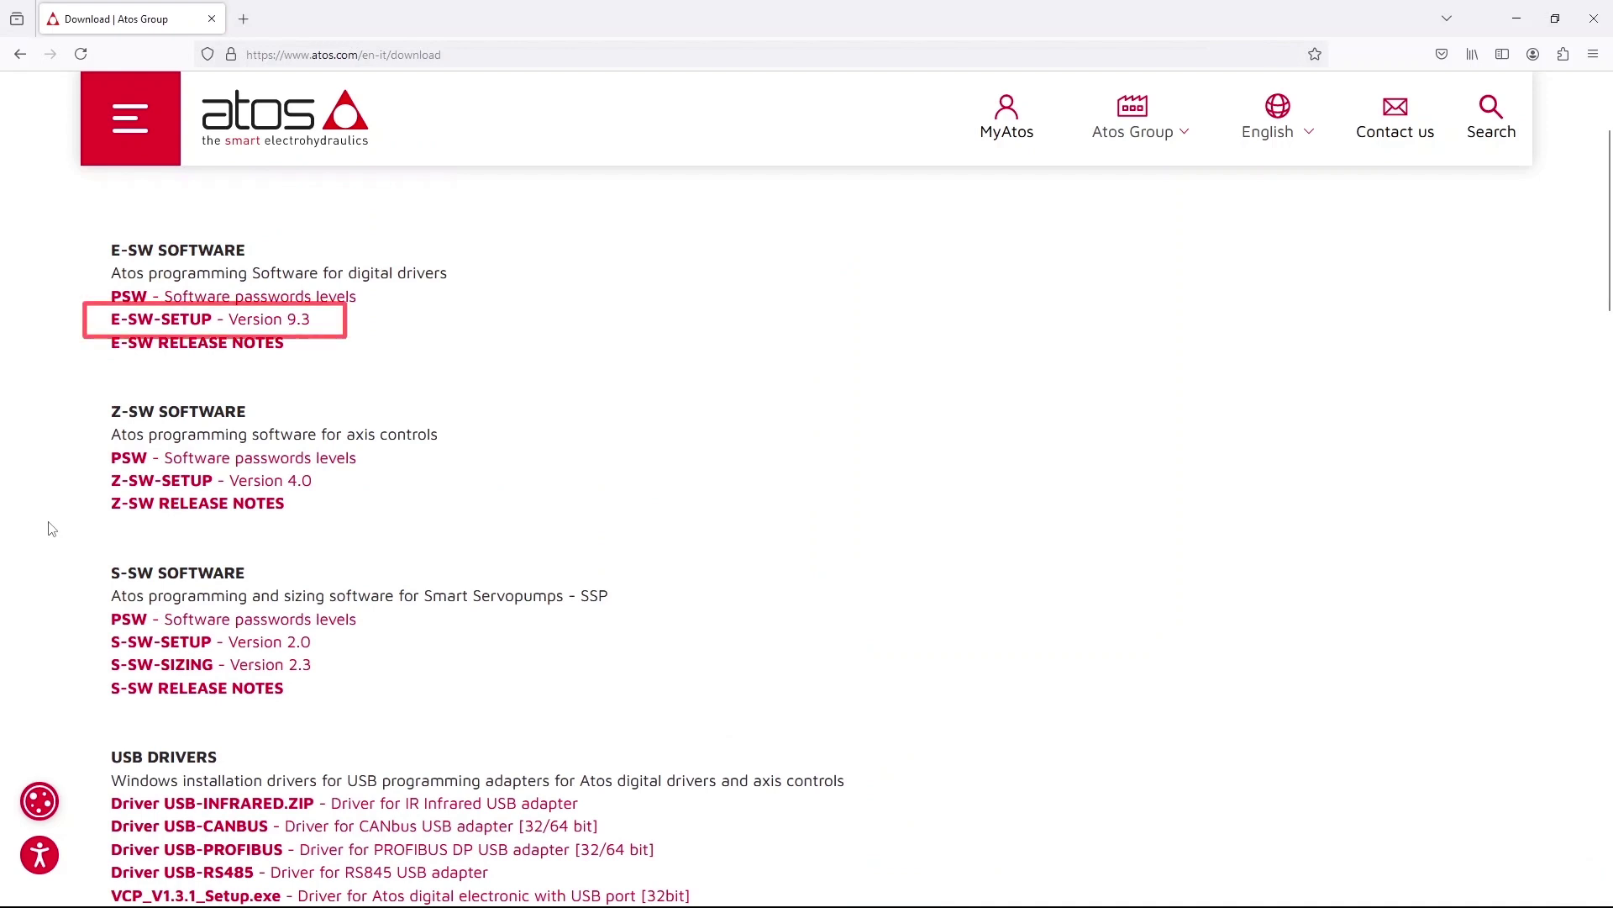
# Download E-SW-SETUP Version 9.3 and run E-SW-SETUP.msi from the Downloads folder
pyautogui.click(156, 324)
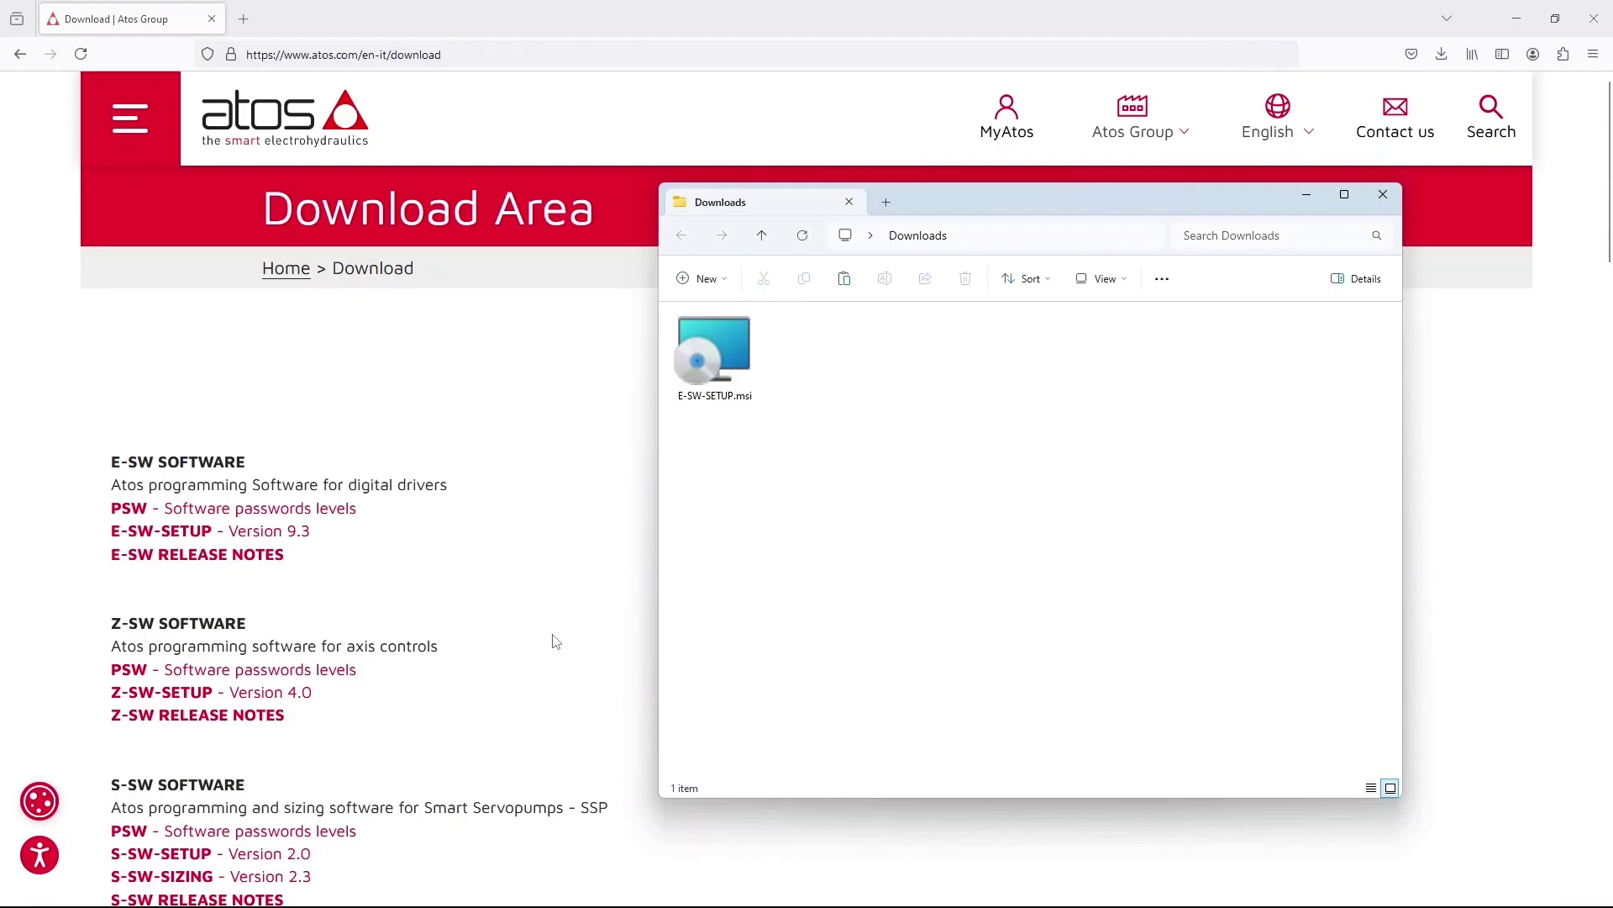
pyautogui.doubleClick(715, 361)
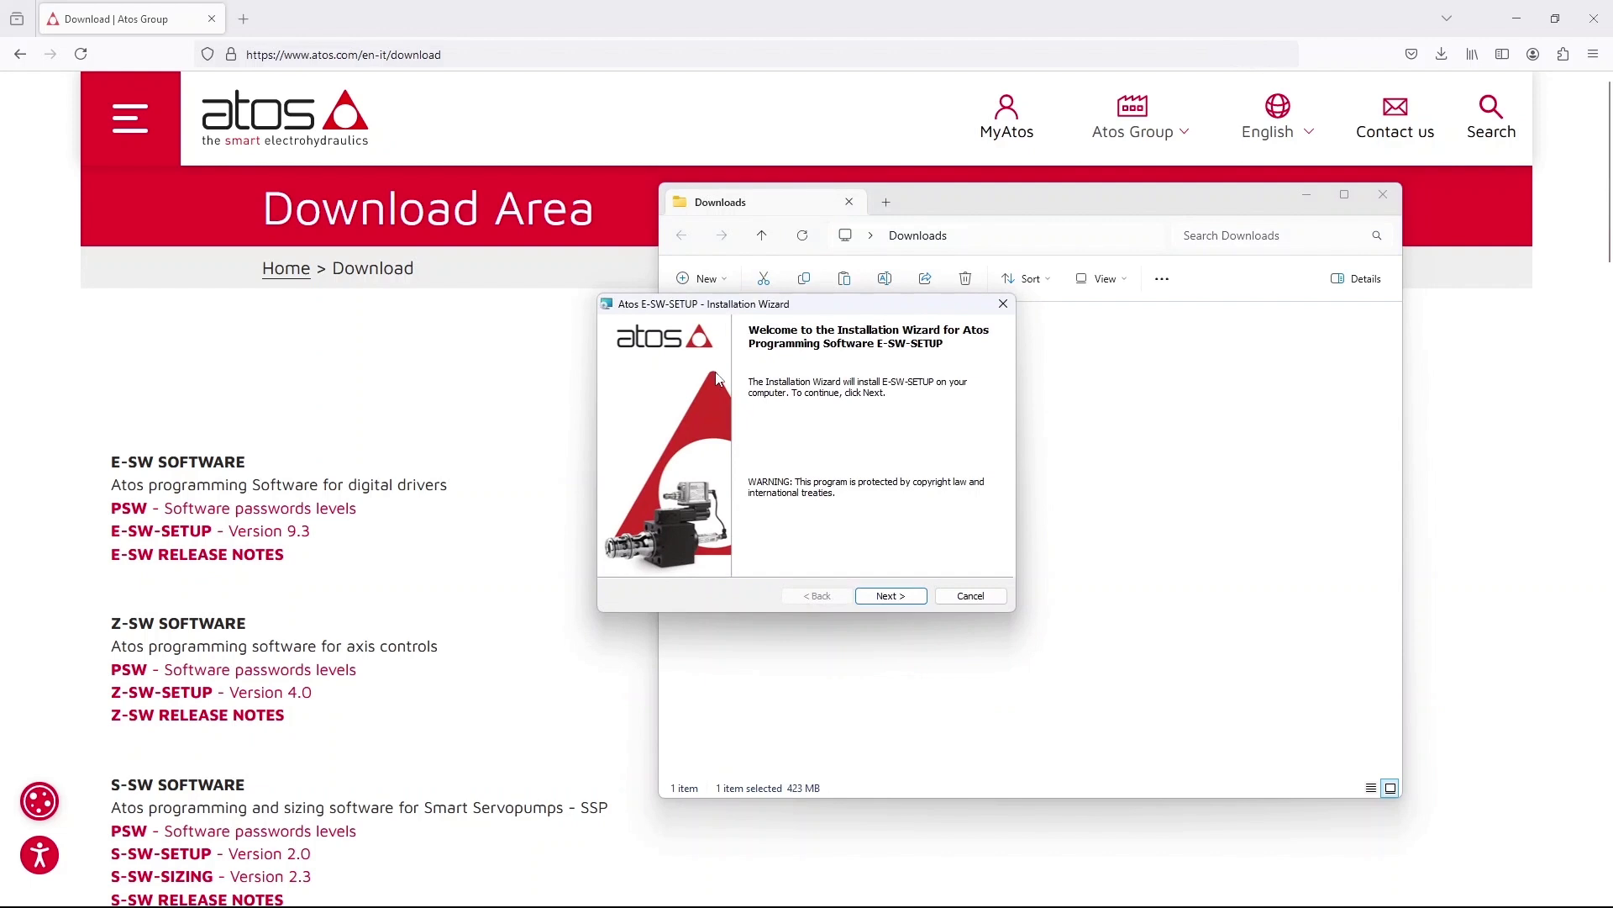
# Accept the licence agreement, install E-SW-SETUP, and finish the Atos Installation Wizard
pyautogui.click(880, 597)
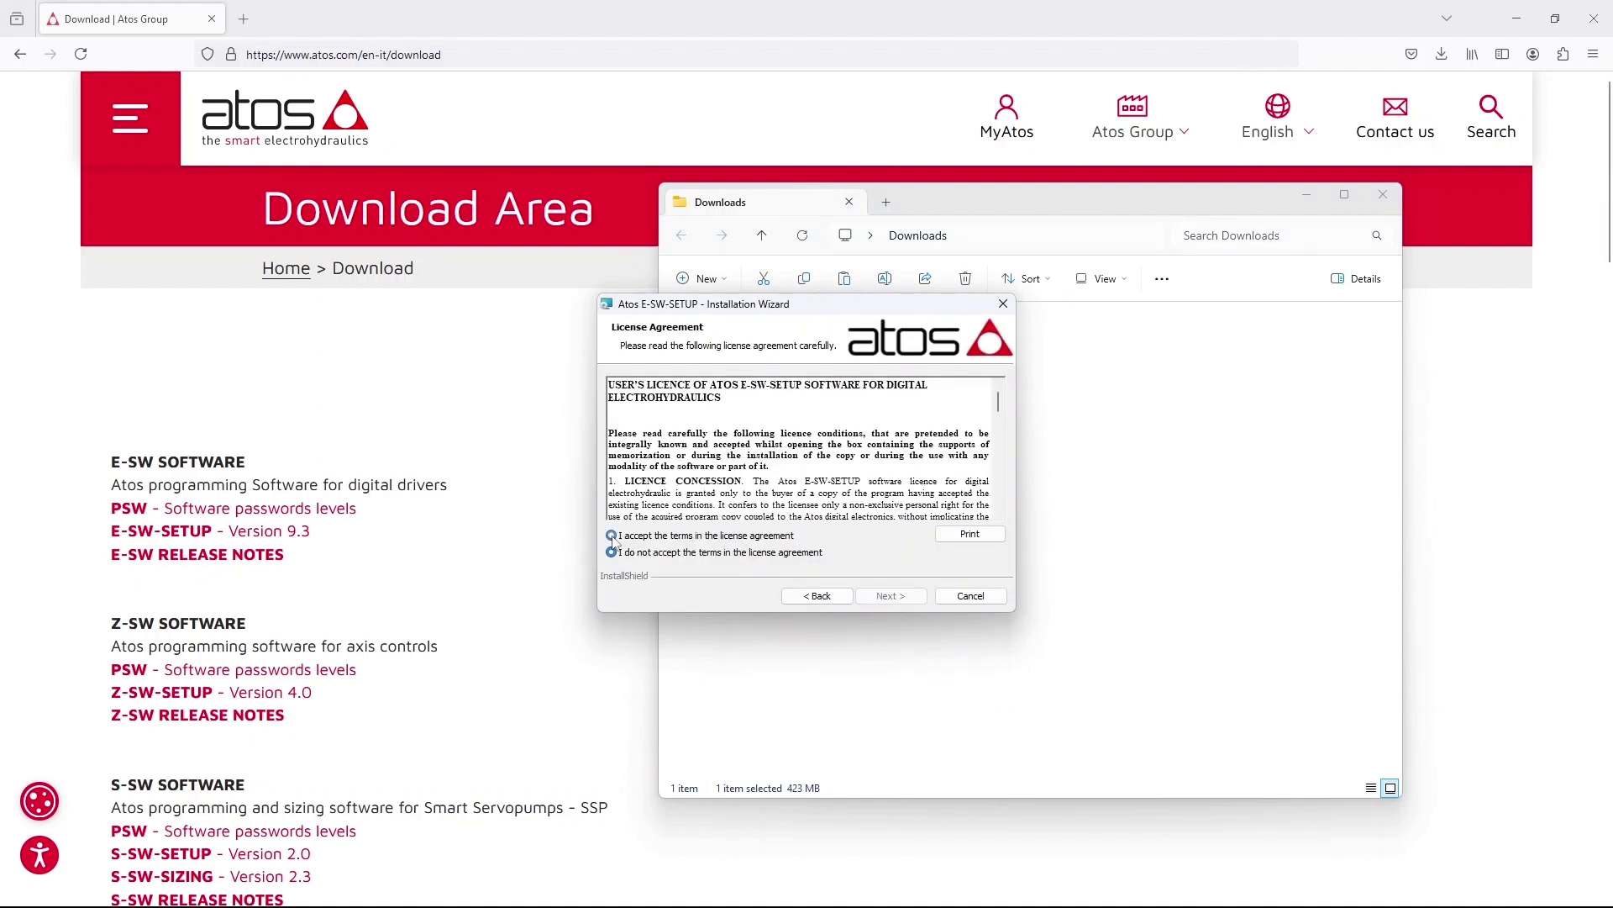
pyautogui.click(875, 596)
pyautogui.click(874, 596)
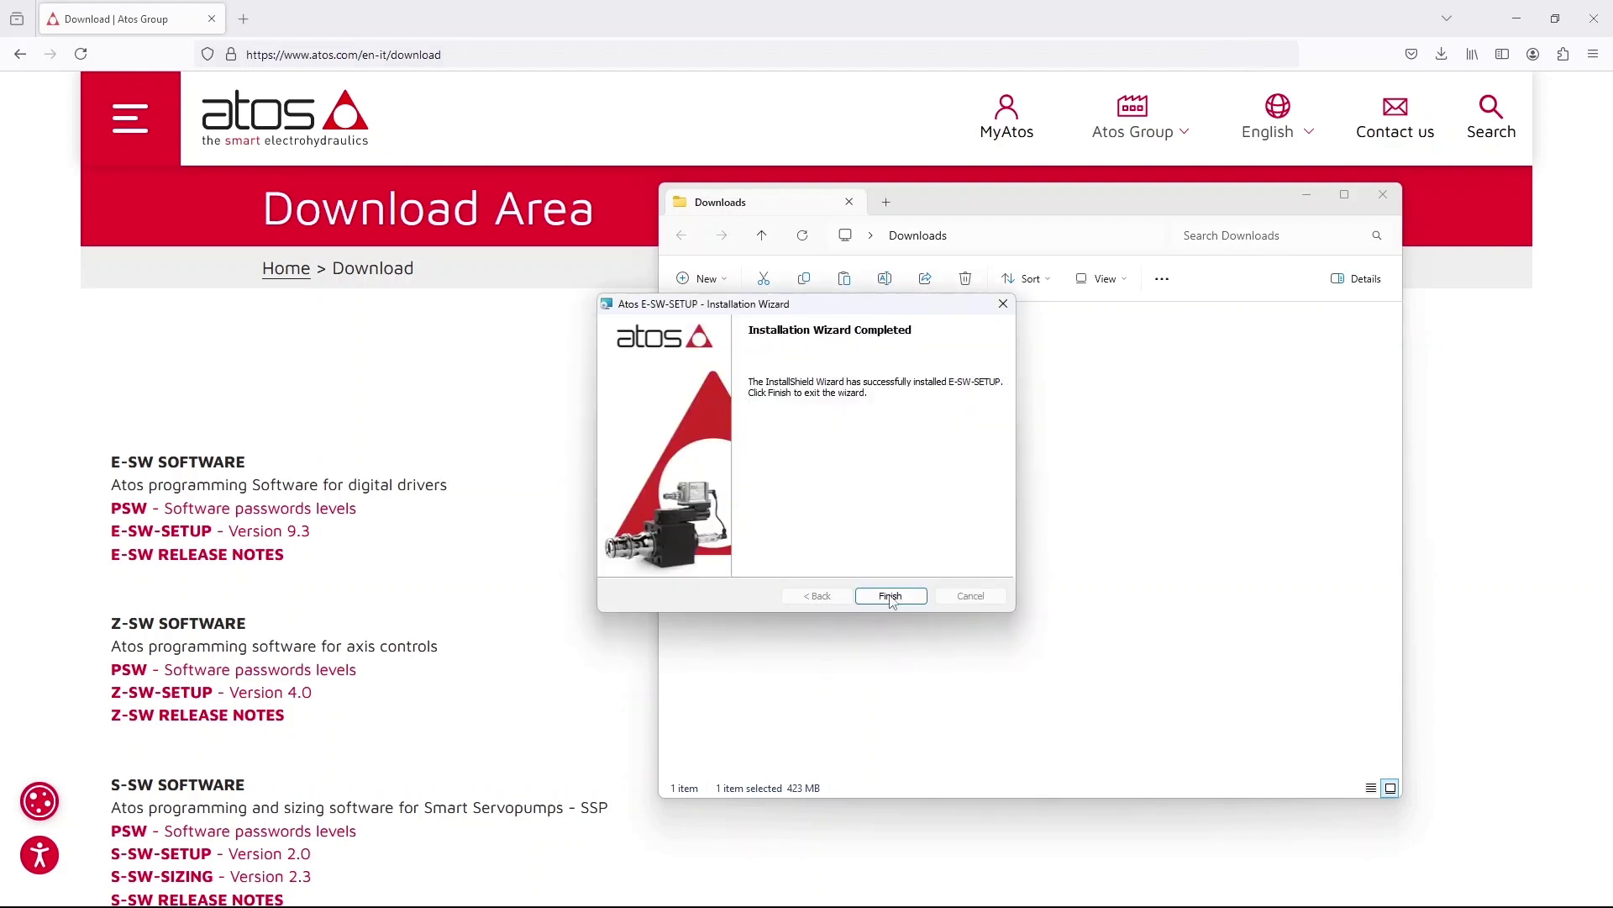
pyautogui.click(891, 597)
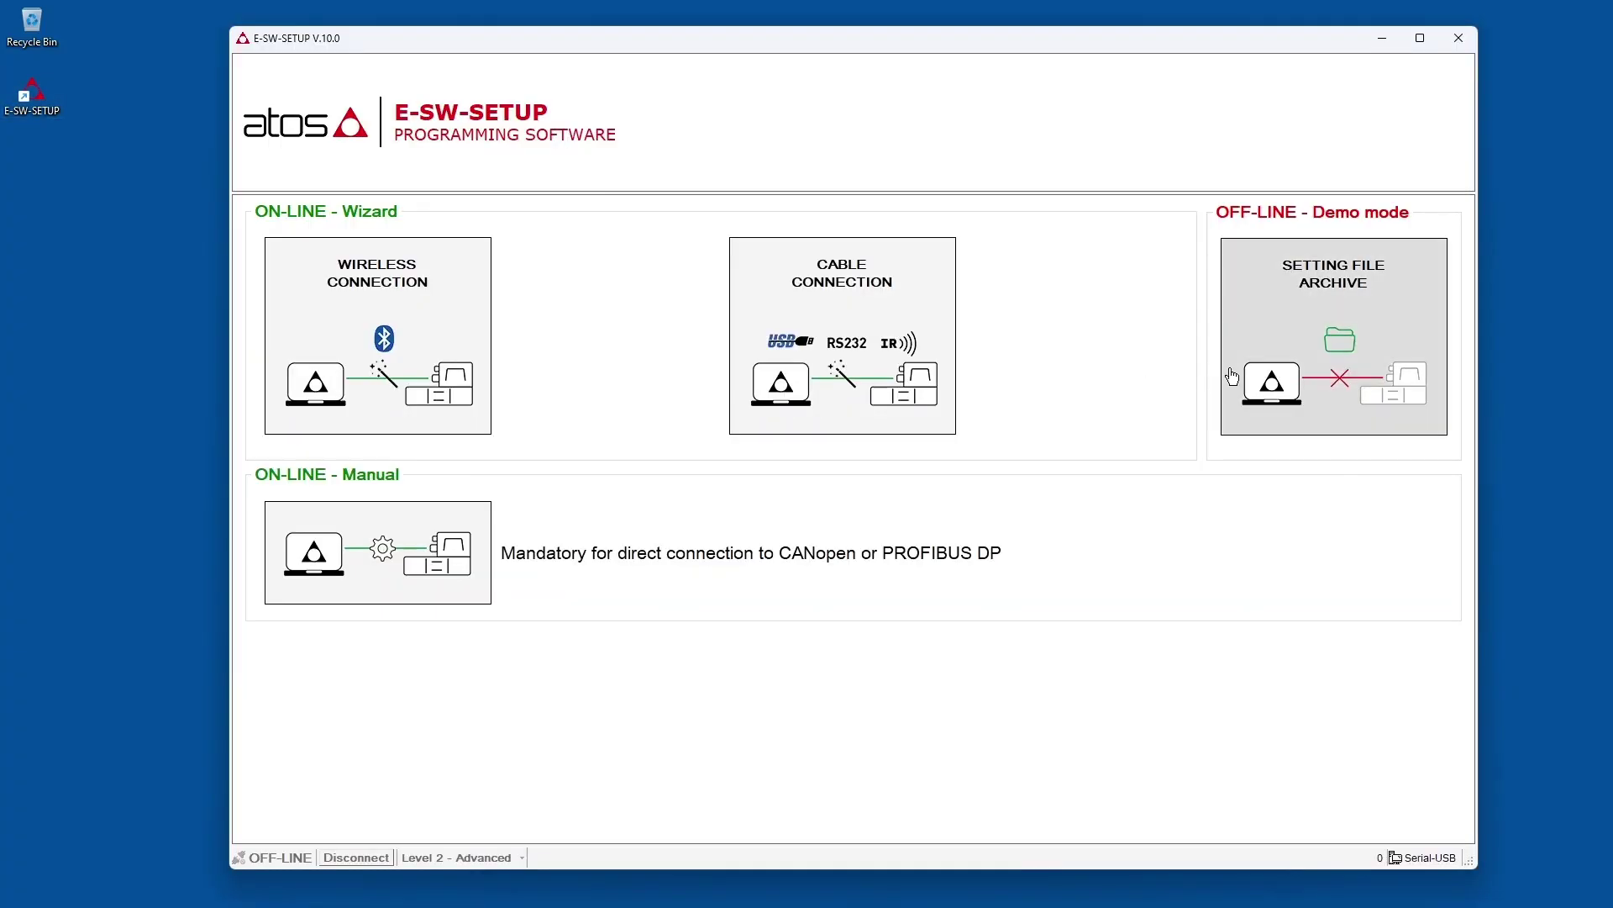
# Open the offline Setting File Archive and list the Atos Standard Product Archive setting files
pyautogui.click(1264, 330)
pyautogui.click(461, 252)
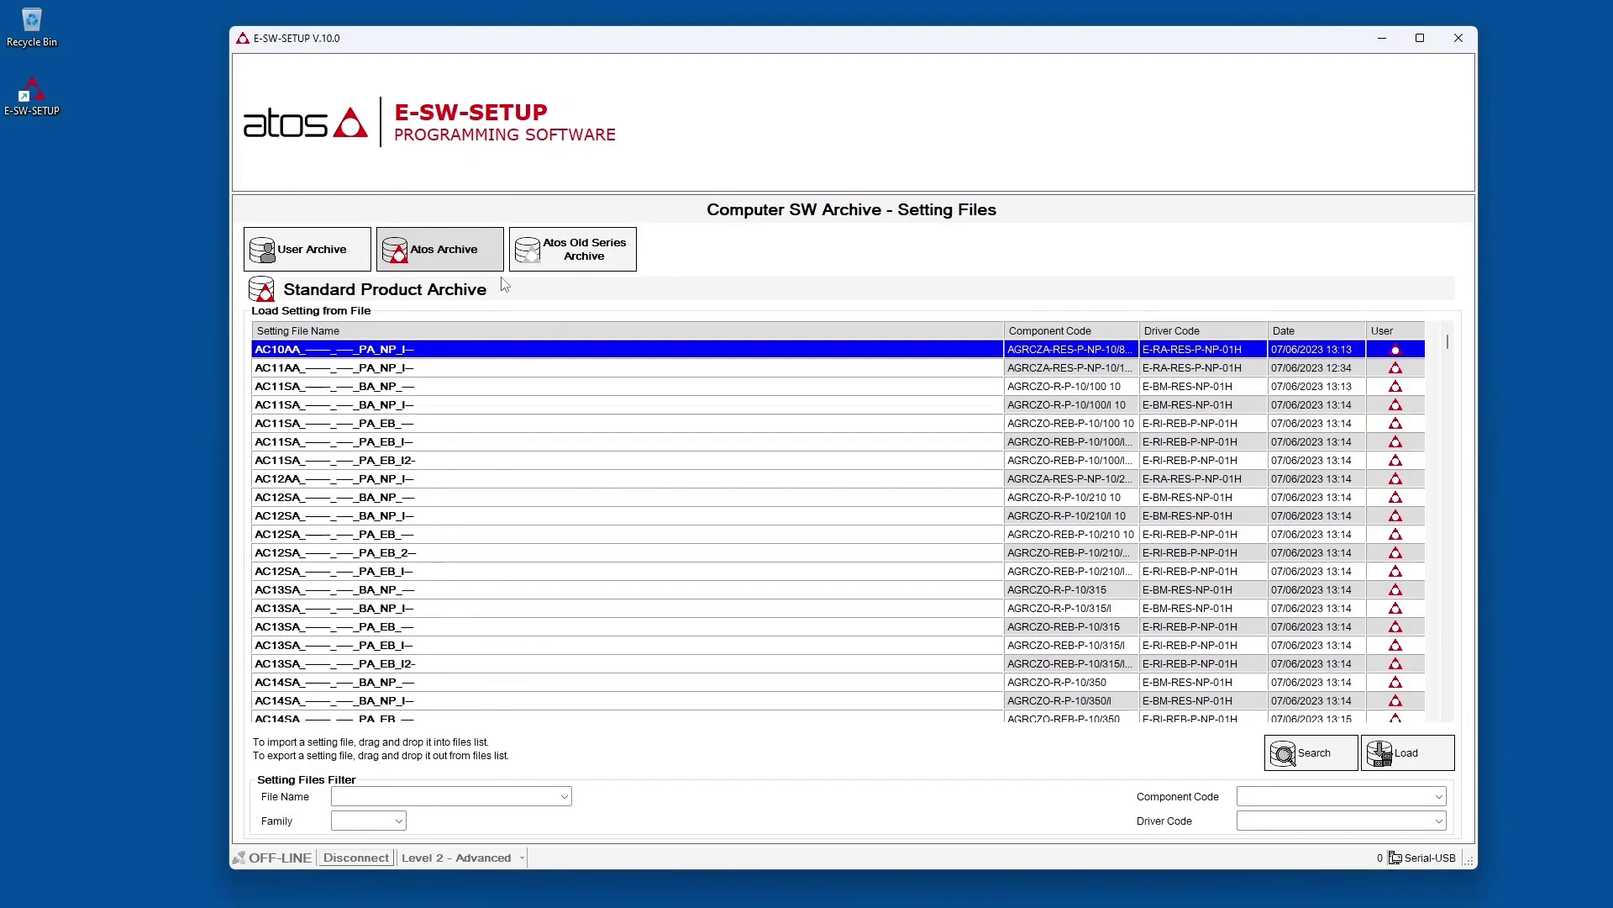
pyautogui.scroll(-20, 1187, 576)
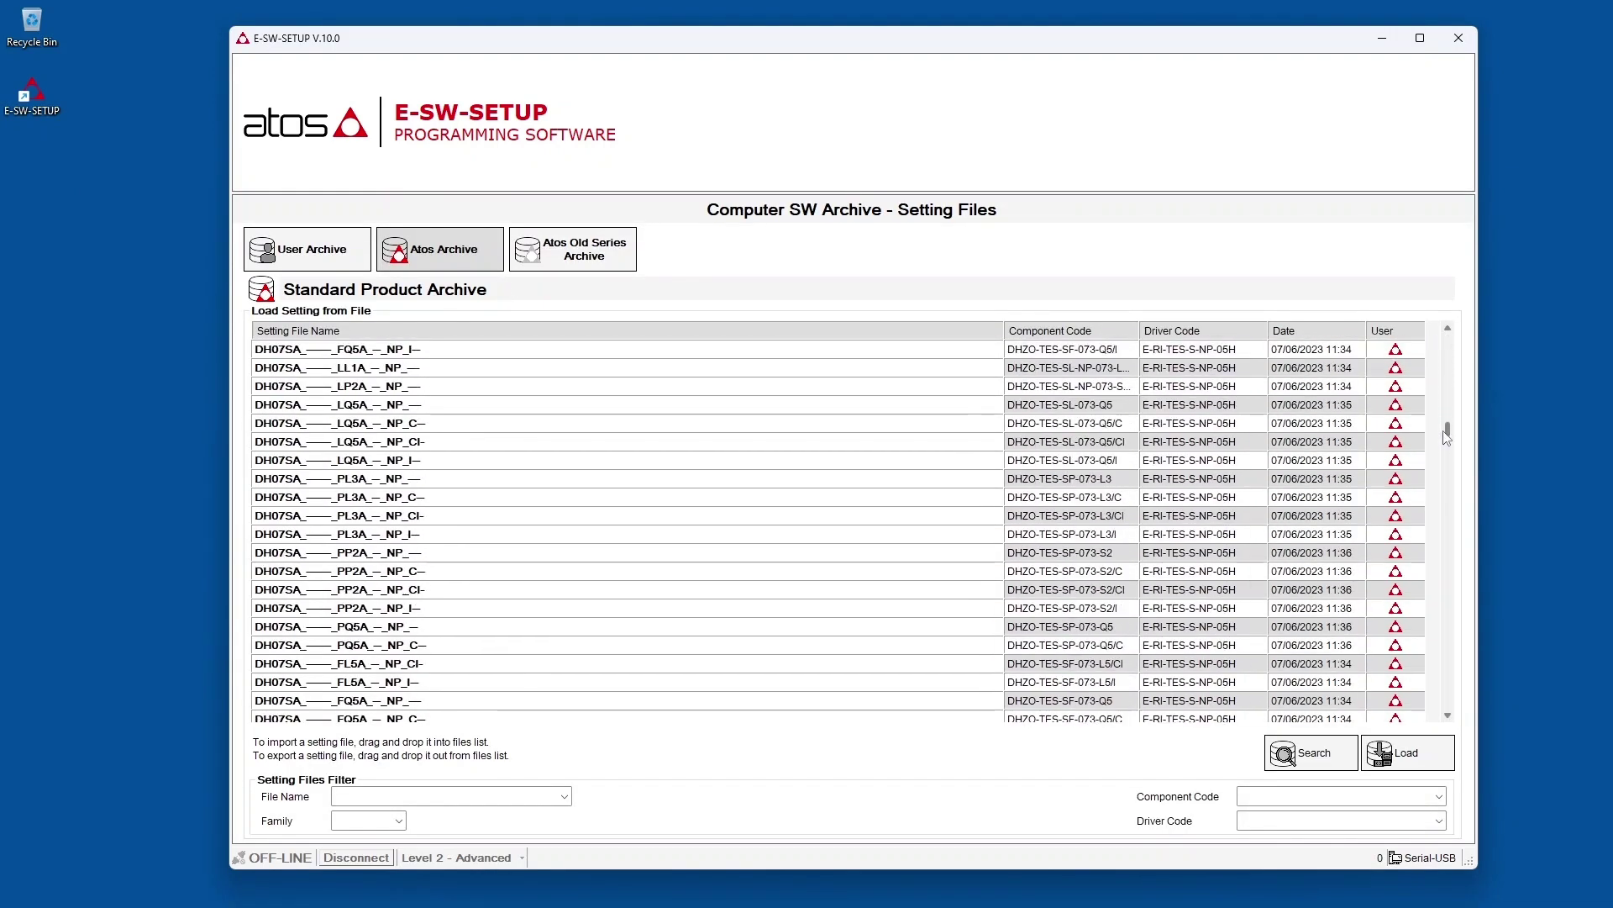
# Select a DK16SA setting file in the archive and load it offline
pyautogui.click(468, 593)
pyautogui.click(1405, 753)
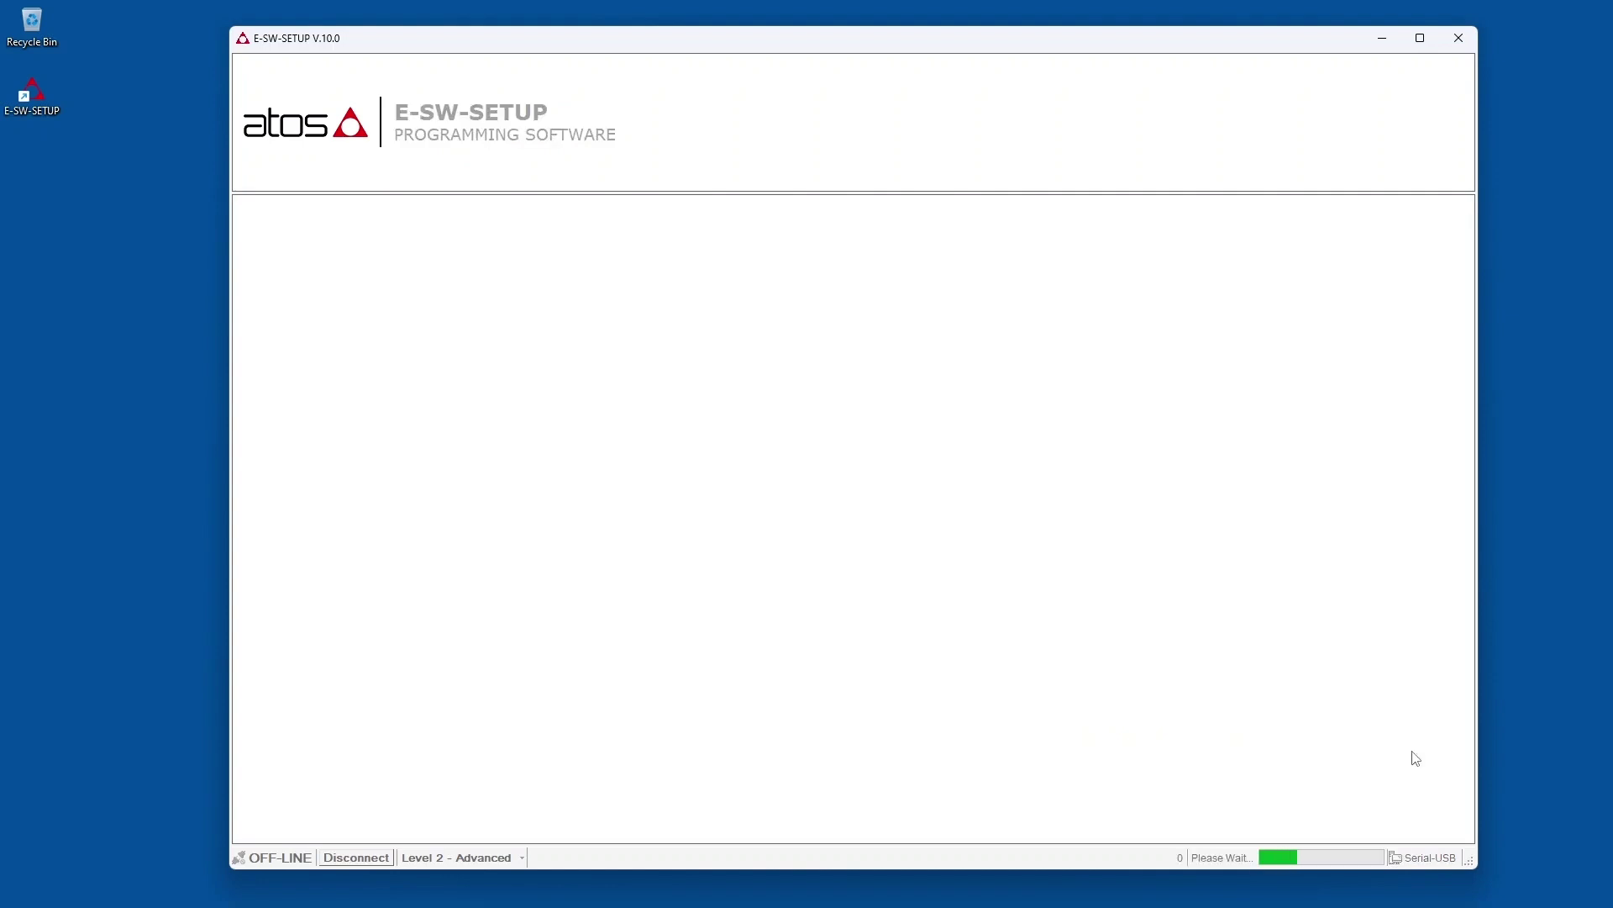